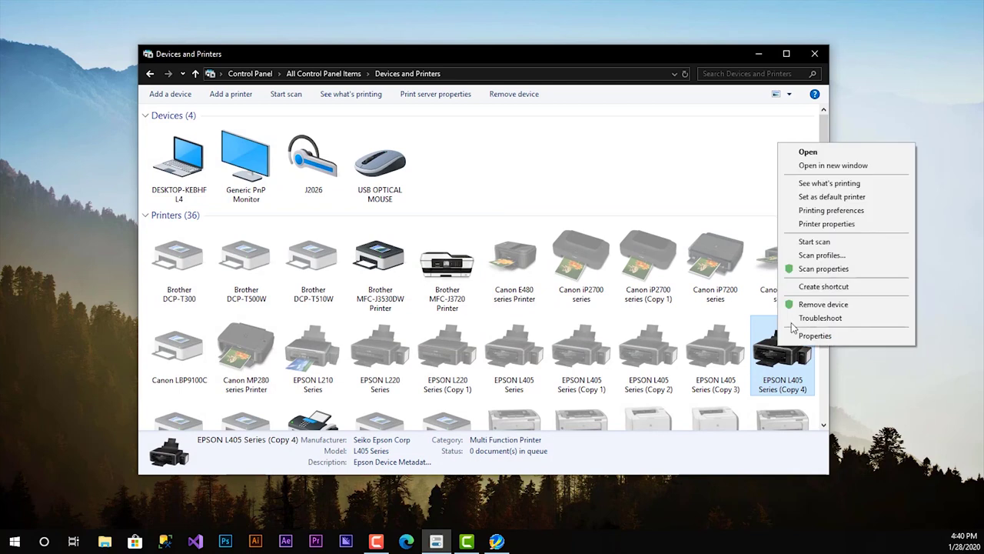
Run a nozzle check from the maintenance options in the printing preferences of EPSON L405 Series (Copy 4).
left_click(814, 210)
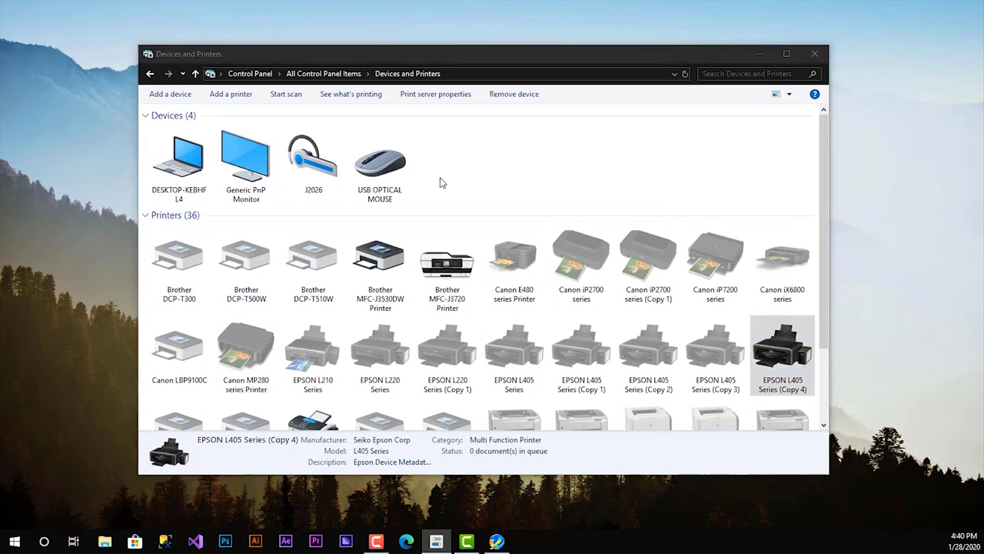
left_click_drag(792, 187, 453, 72)
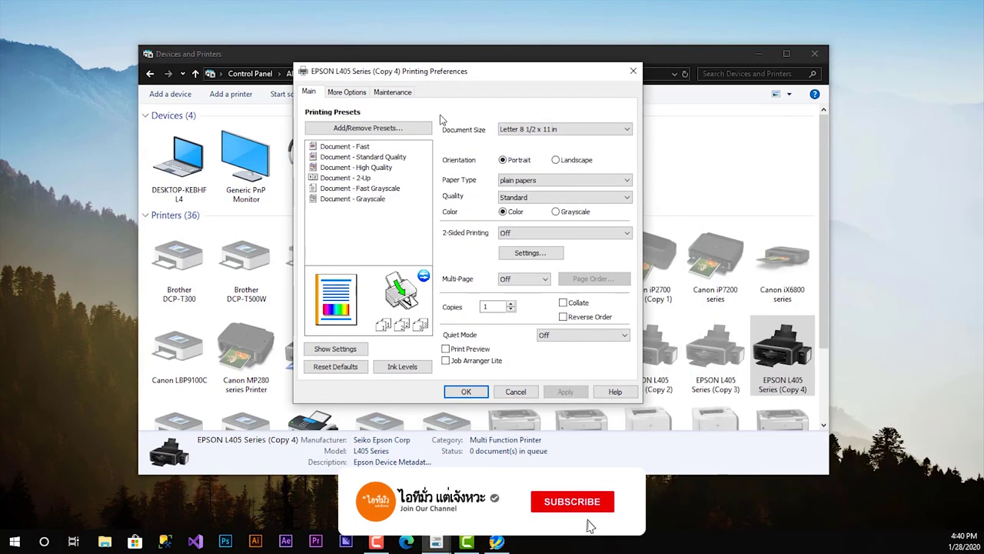
left_click(392, 92)
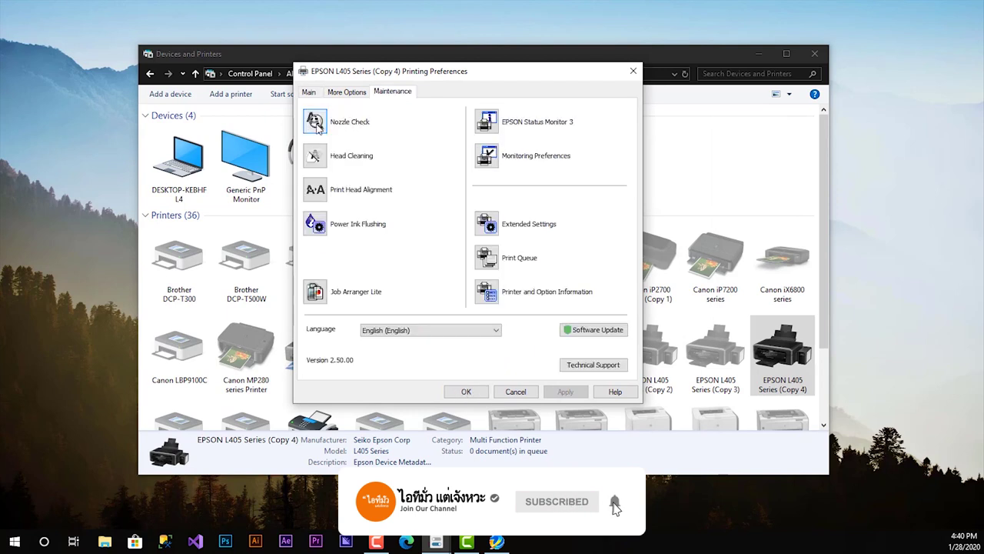
left_click(345, 123)
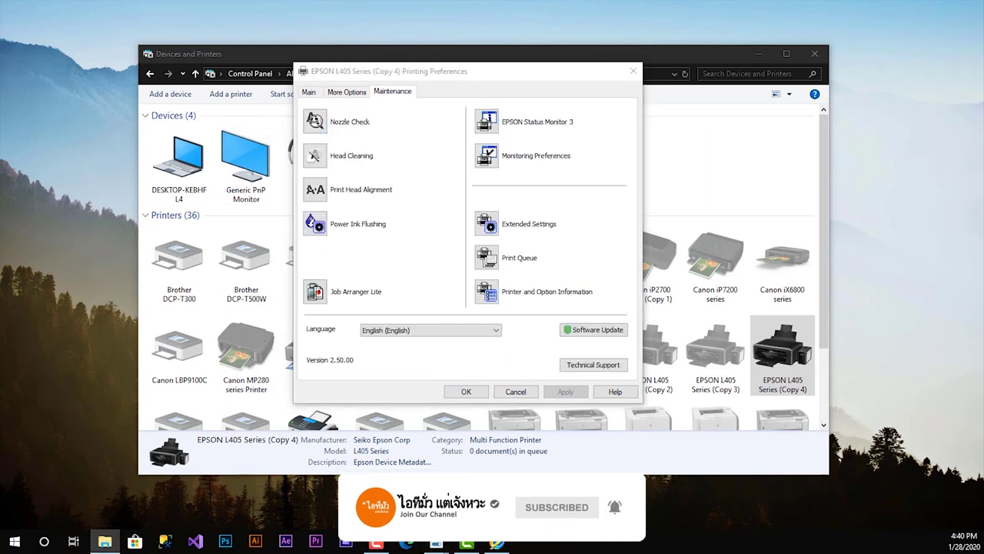
left_click_drag(707, 218, 496, 147)
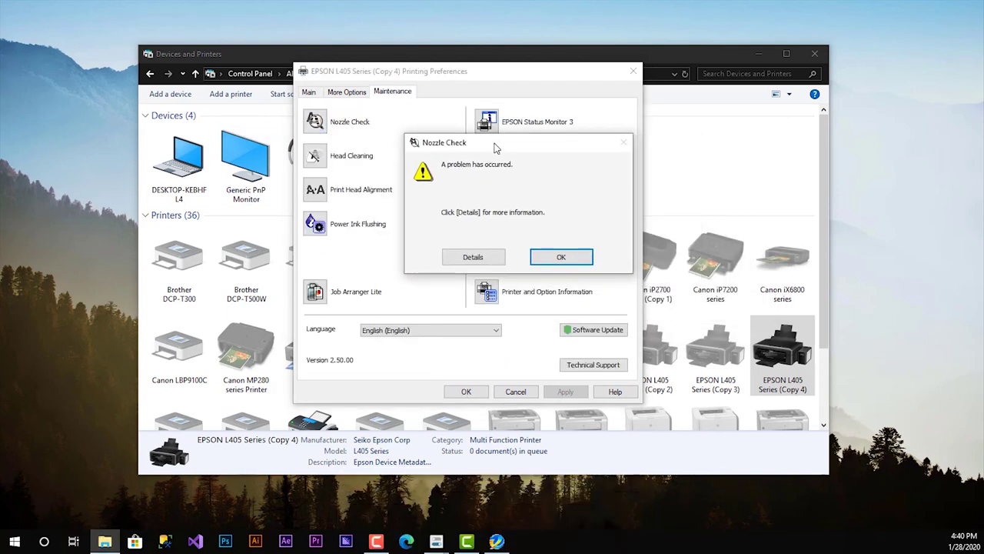
View the details of the nozzle check problem, then close the printing preferences and minimize the Devices and Printers window.
left_click(480, 257)
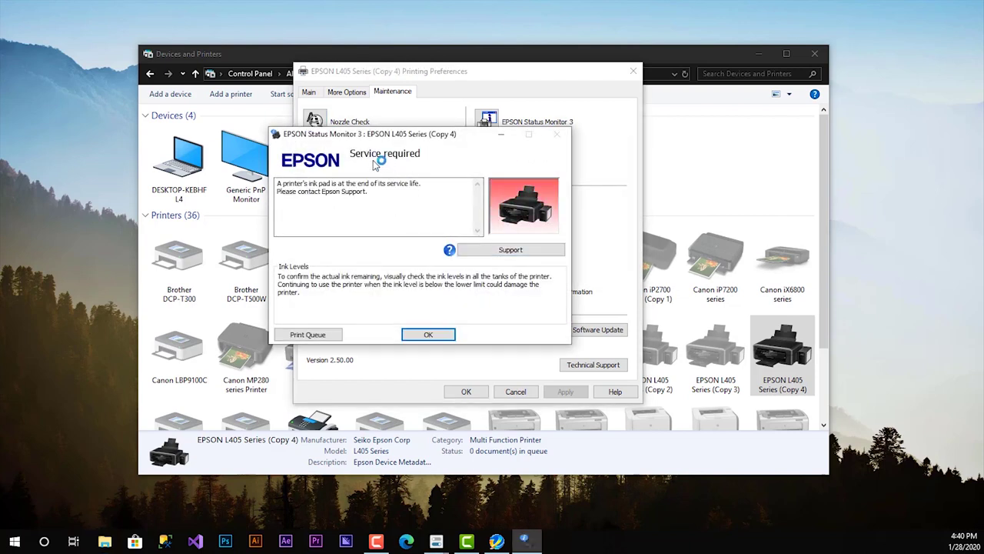
left_click(428, 334)
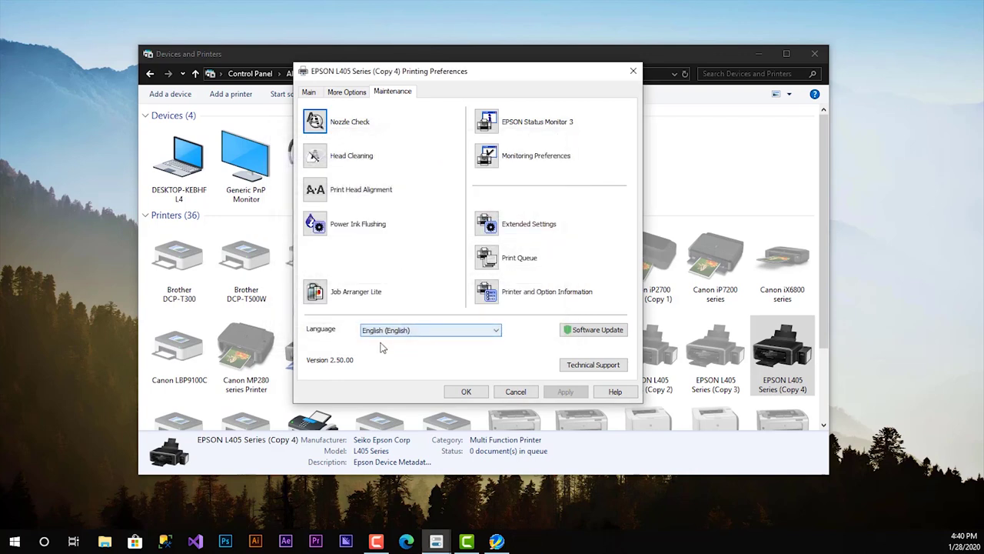
left_click(465, 393)
left_click(761, 56)
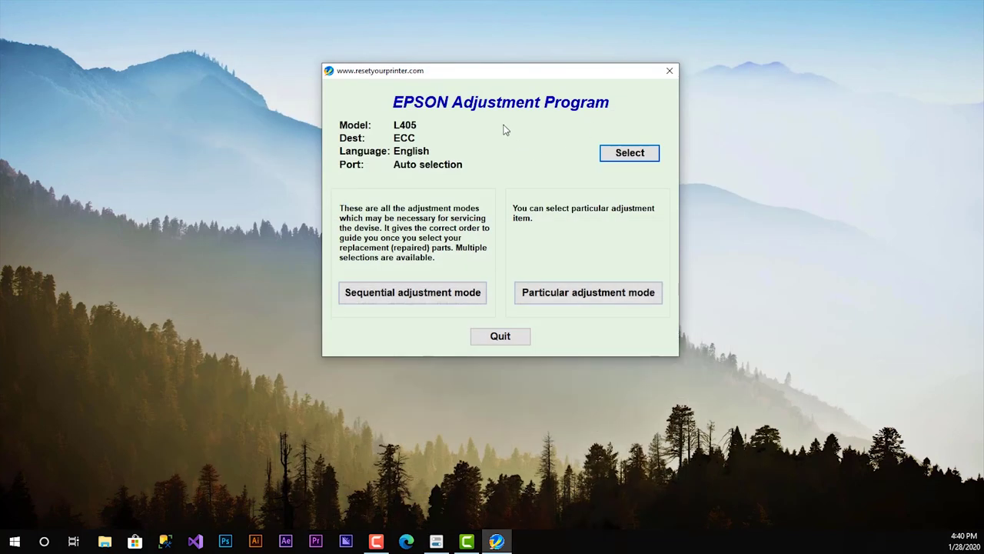
Set the adjustment program's port to USB031 (L405 Series).
left_click_drag(483, 73, 416, 62)
left_click(562, 141)
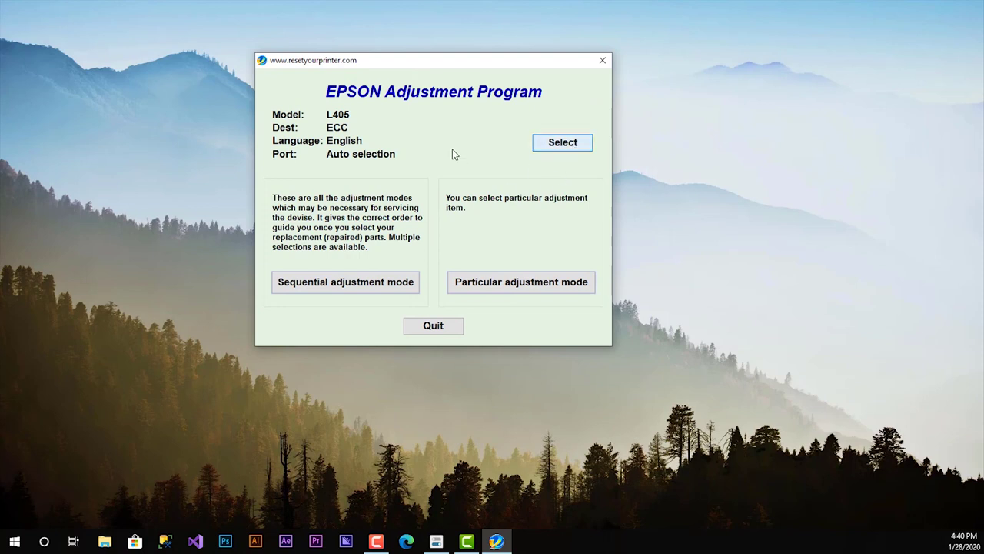
left_click(416, 262)
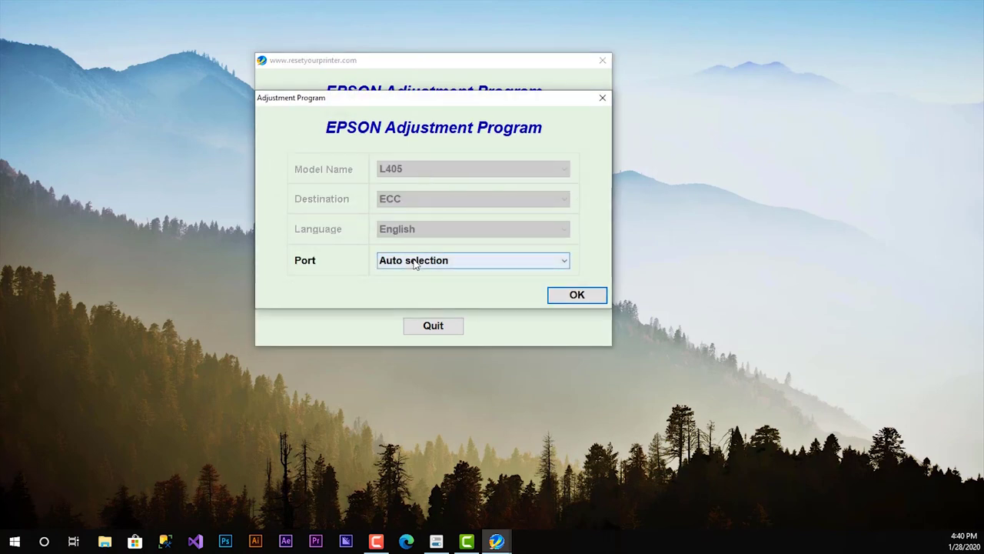
scroll(461, 255, "down", 9)
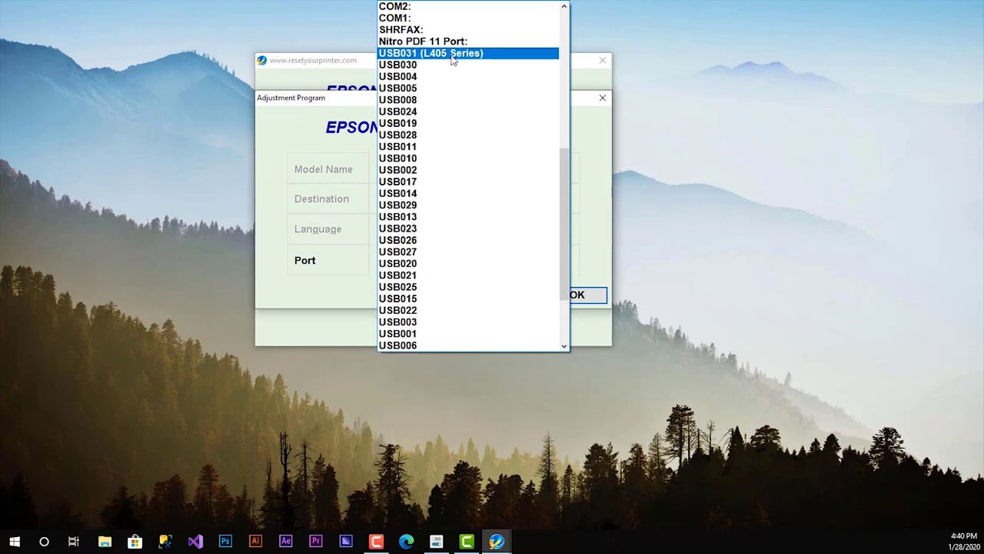
left_click(452, 55)
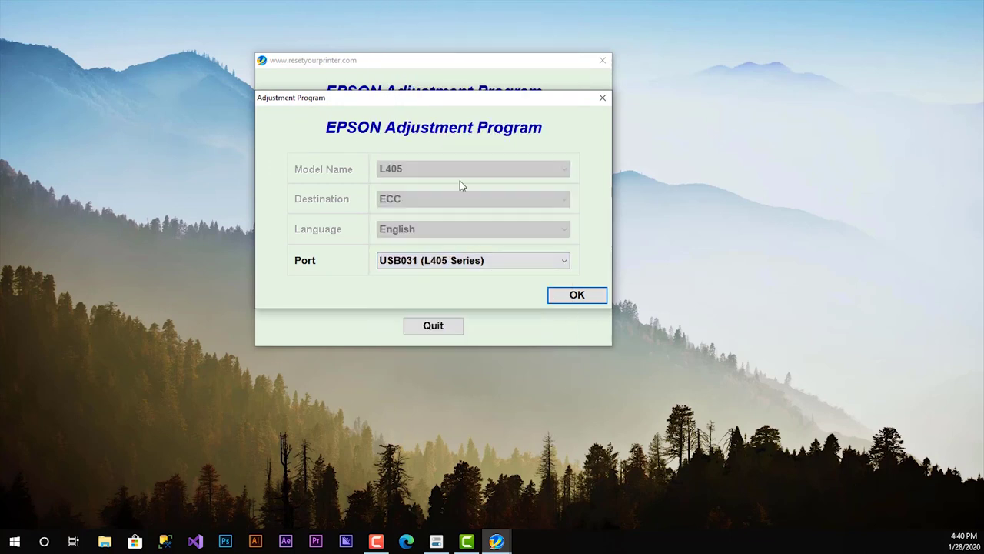
left_click(575, 297)
Open the Waste ink pad counter item in particular adjustment mode.
left_click(478, 286)
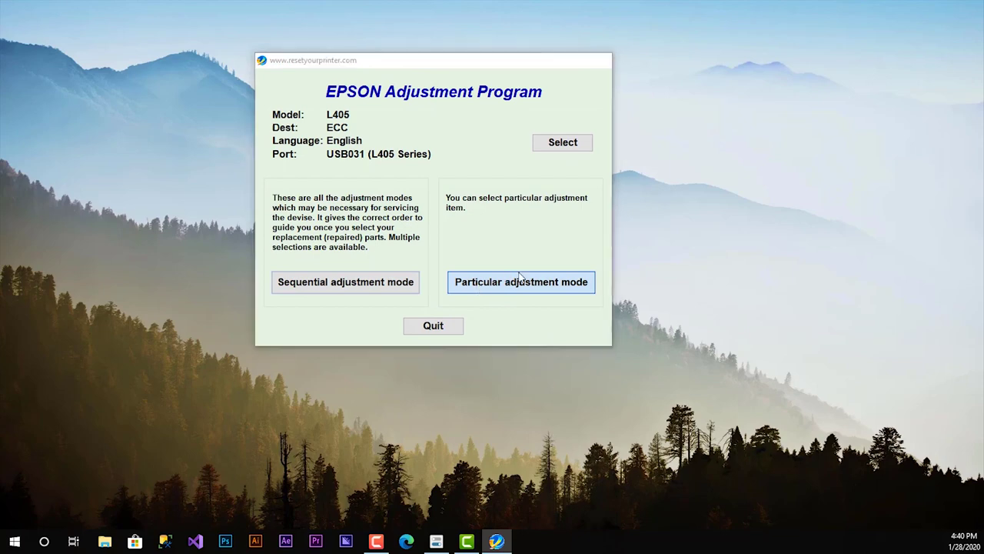
mouse_move(197, 44)
left_mouse_down()
mouse_move(571, 66)
mouse_move(485, 44)
left_mouse_up()
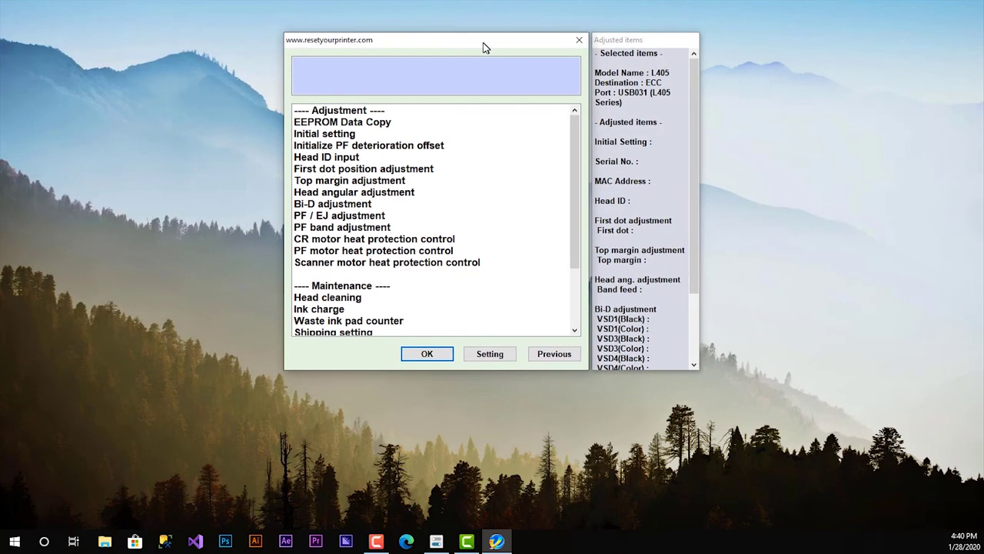
left_click(321, 322)
double_click(321, 322)
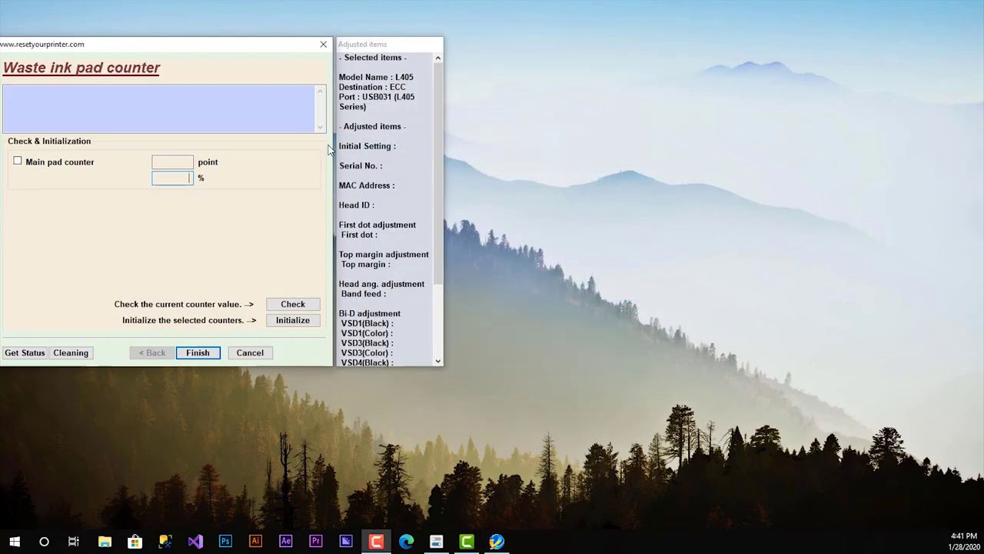
mouse_move(231, 49)
left_mouse_down()
mouse_move(575, 110)
mouse_move(517, 71)
left_mouse_up()
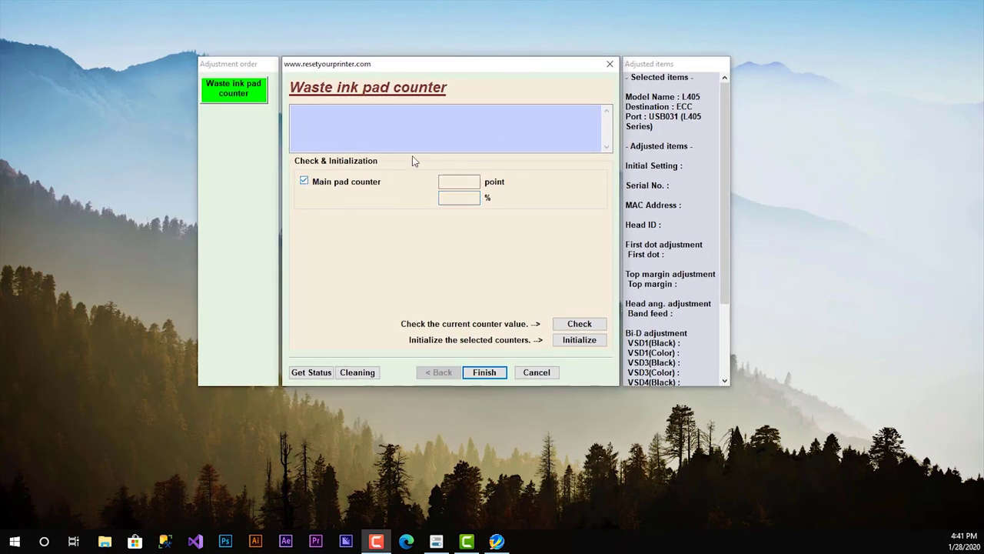
Check the current main pad counter value and initialize the main pad counter.
left_click(581, 324)
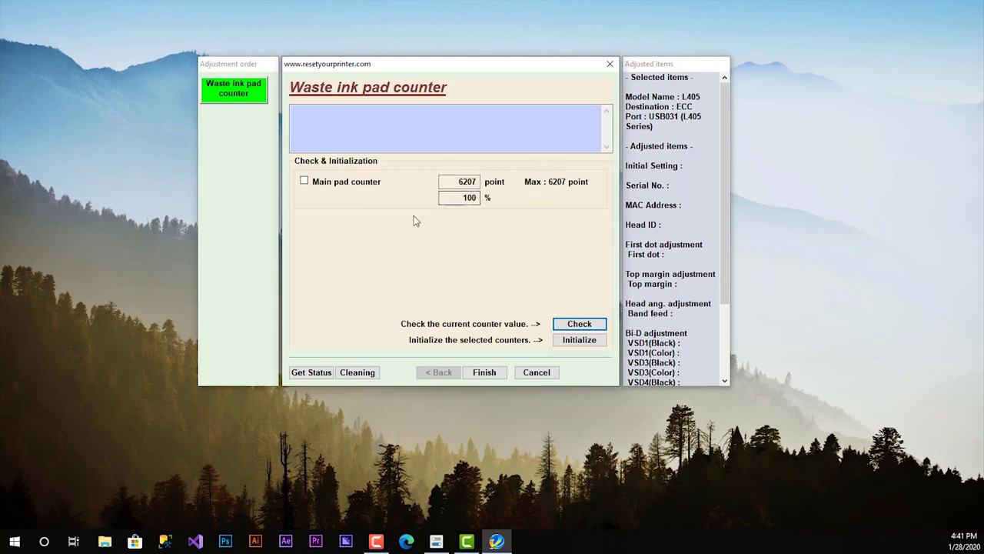
left_click(304, 181)
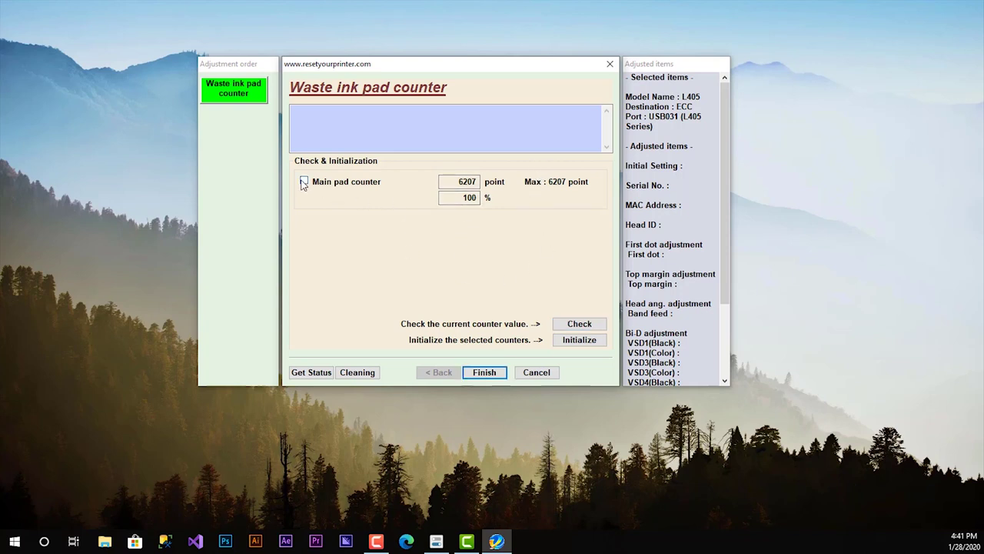
left_click(592, 343)
left_click(484, 254)
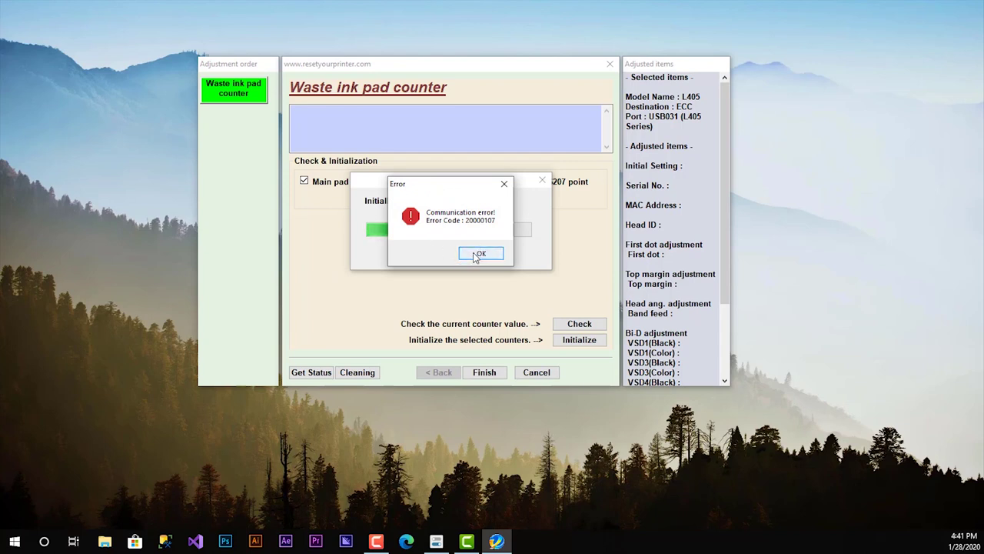
left_click(477, 255)
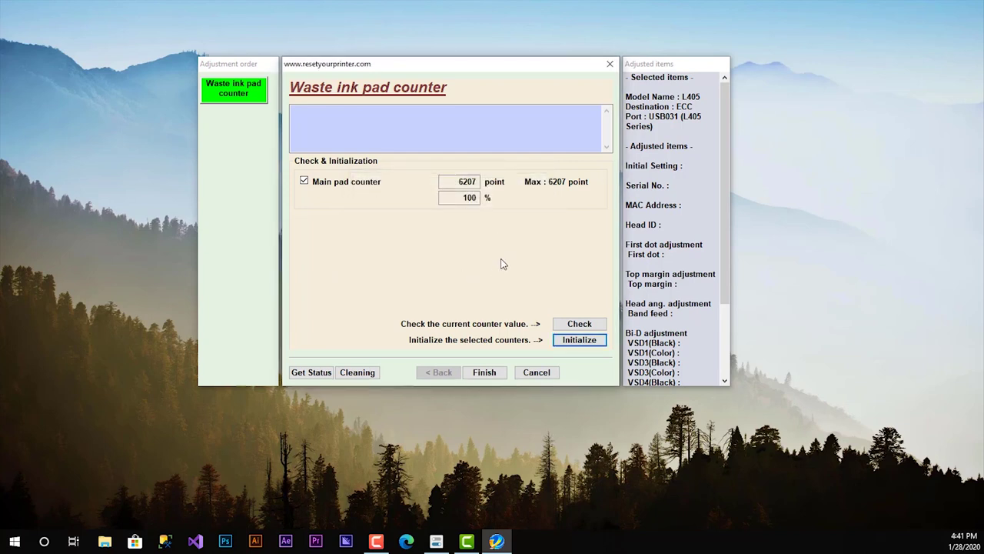
Recheck the main pad counter value, then leave the waste ink pad counter and return to the program's start window.
left_click(565, 327)
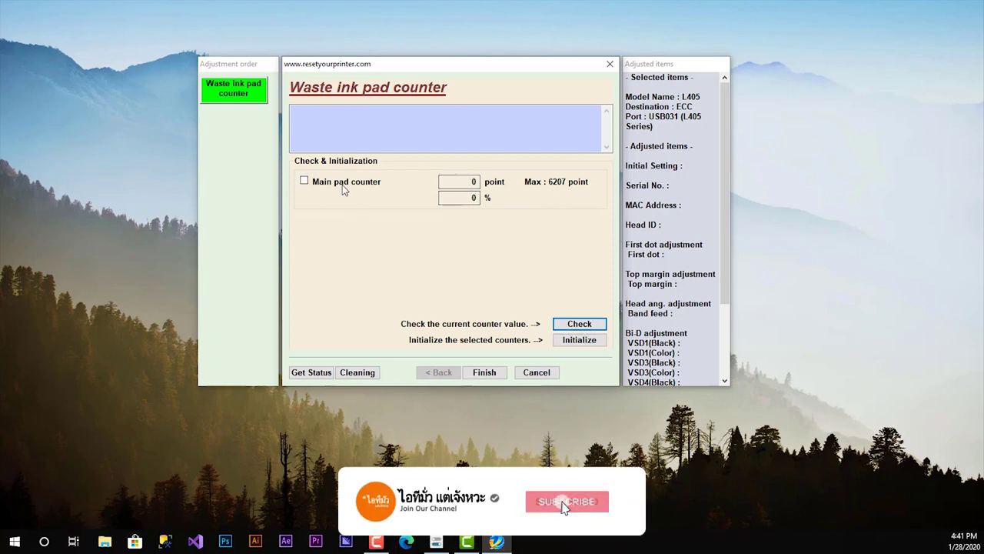
left_click(306, 185)
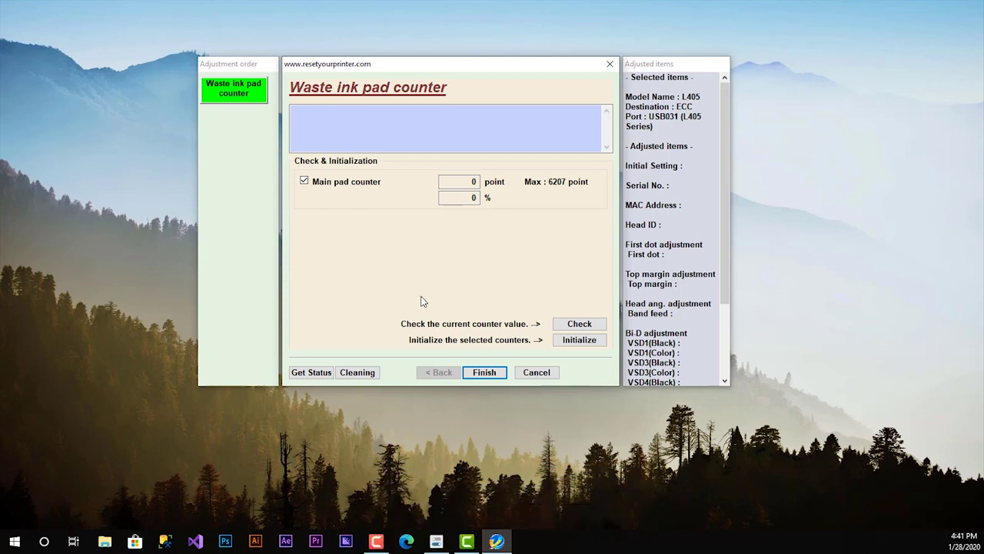
left_click(534, 374)
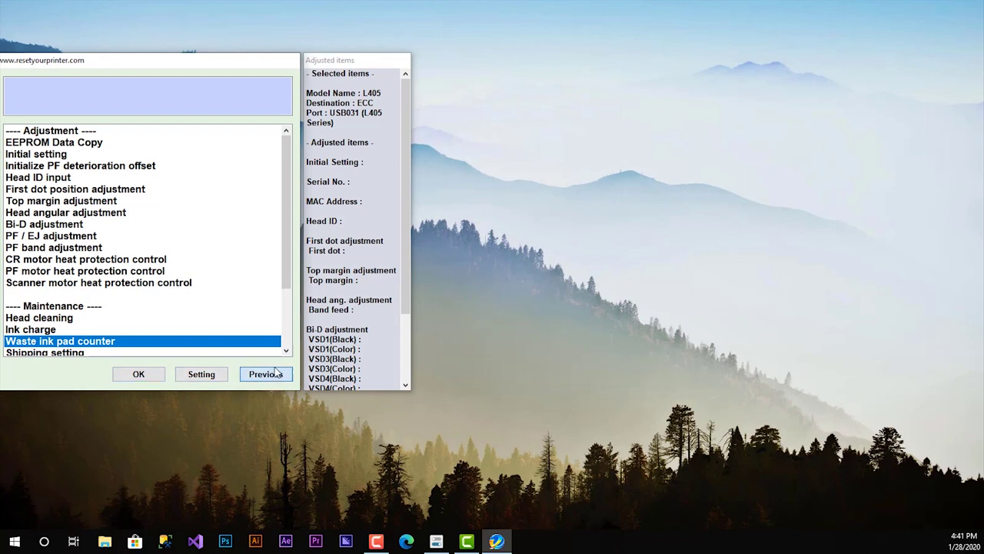
left_click(266, 374)
Reselect USB031 (L405 Series) as the port for the L405 and accept the settings.
left_click_drag(169, 90, 486, 63)
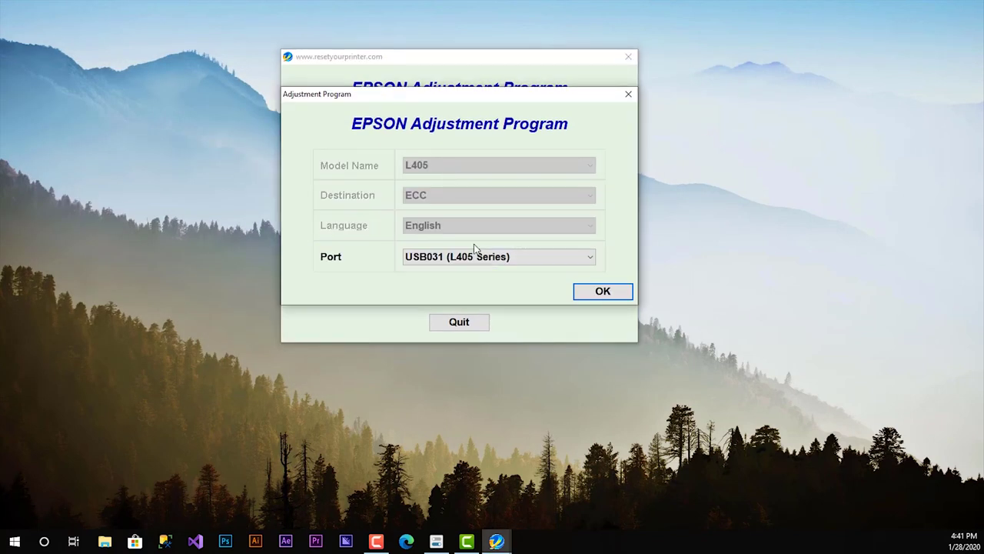
left_click(478, 257)
scroll(501, 287, "down", 10)
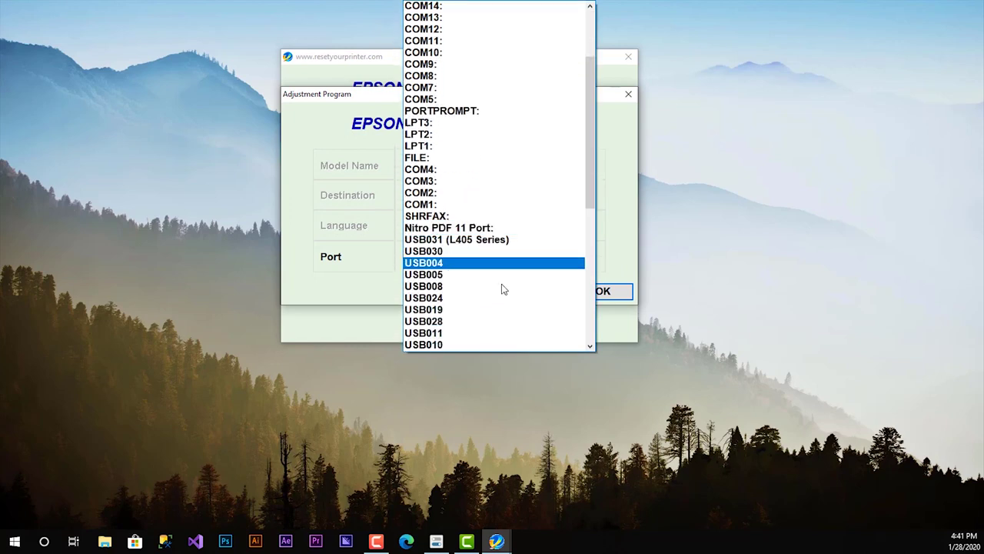
left_click_drag(589, 197, 534, 137)
left_click(503, 112)
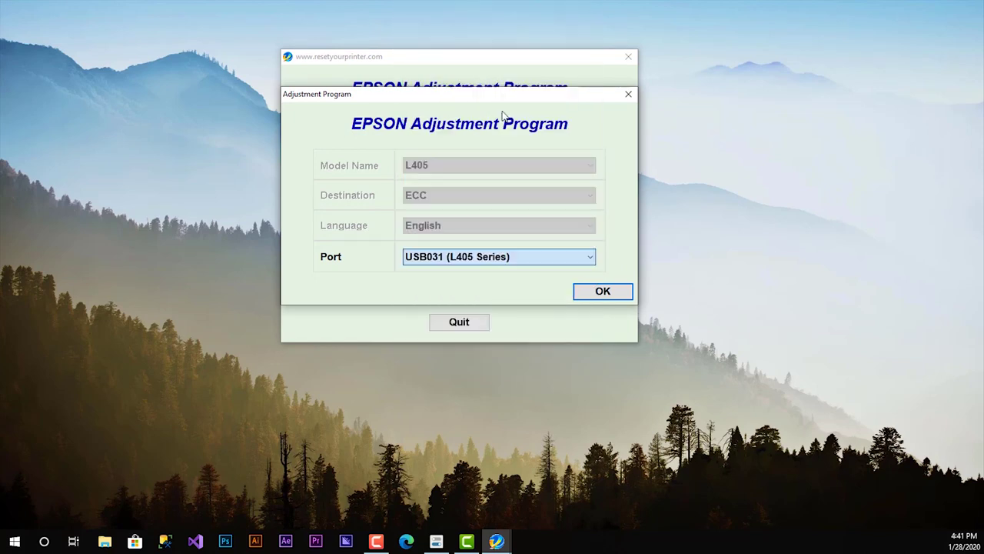
left_click(594, 290)
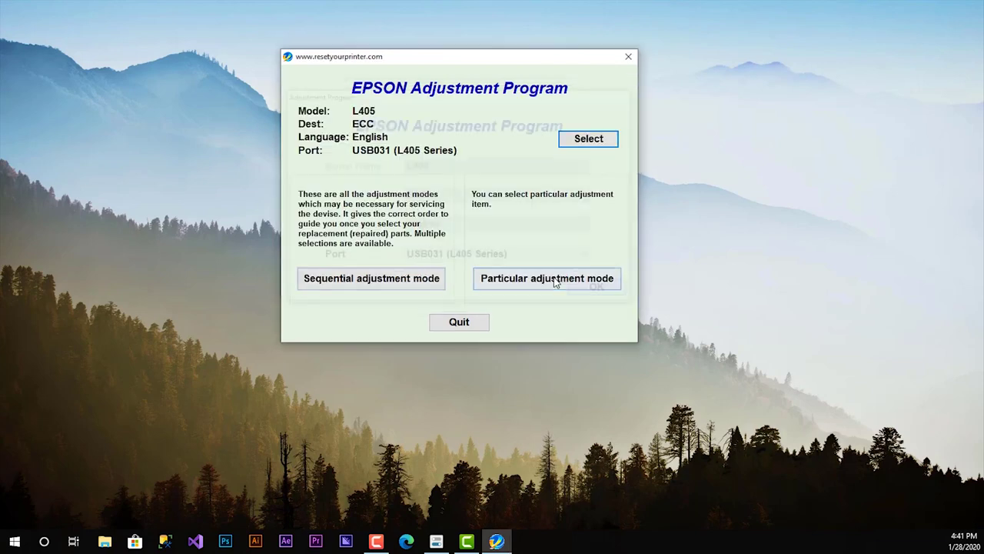
Reopen the Waste ink pad counter maintenance item in particular adjustment mode.
left_click(513, 286)
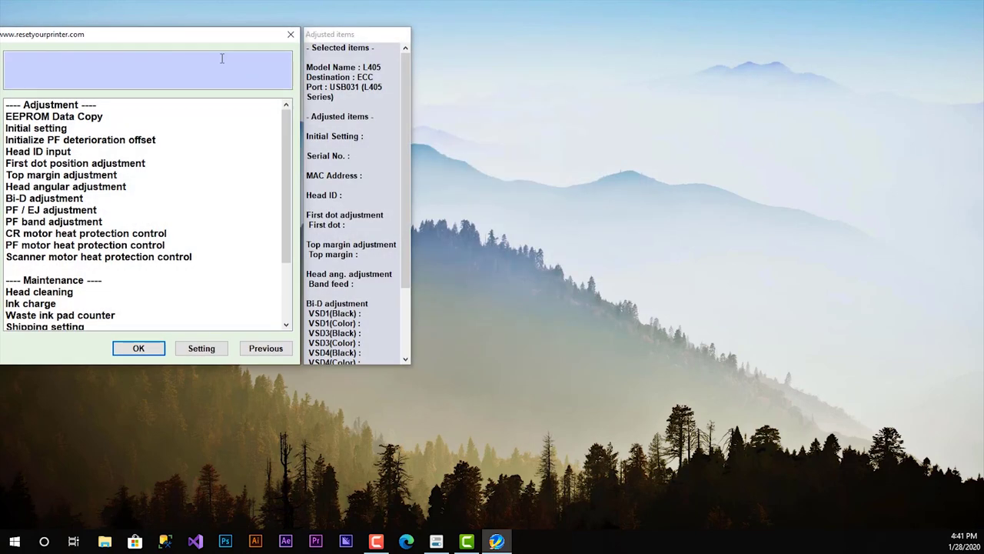
mouse_move(193, 38)
left_mouse_down()
mouse_move(504, 59)
mouse_move(492, 56)
left_mouse_up()
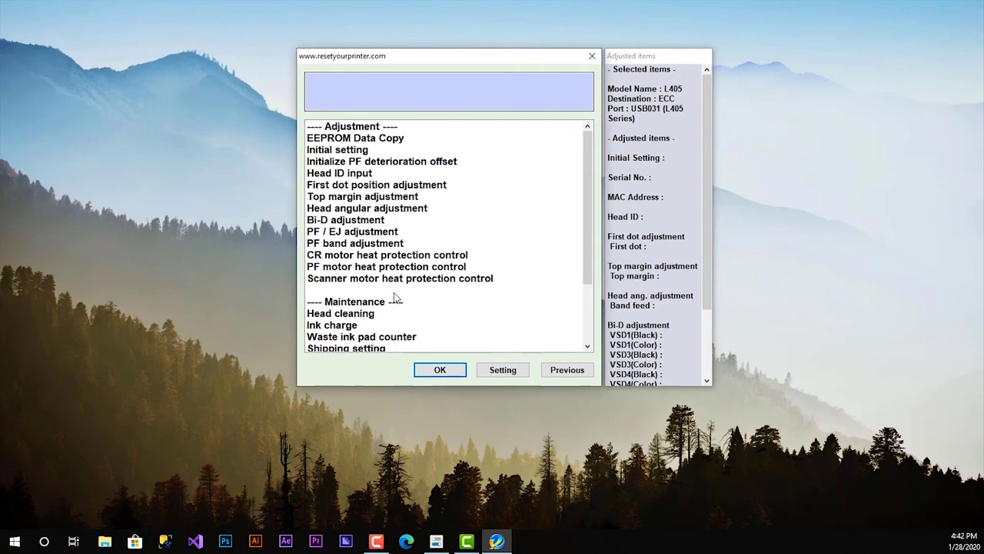
left_click(339, 339)
double_click(339, 339)
mouse_move(220, 64)
left_mouse_down()
mouse_move(500, 90)
mouse_move(498, 63)
left_mouse_up()
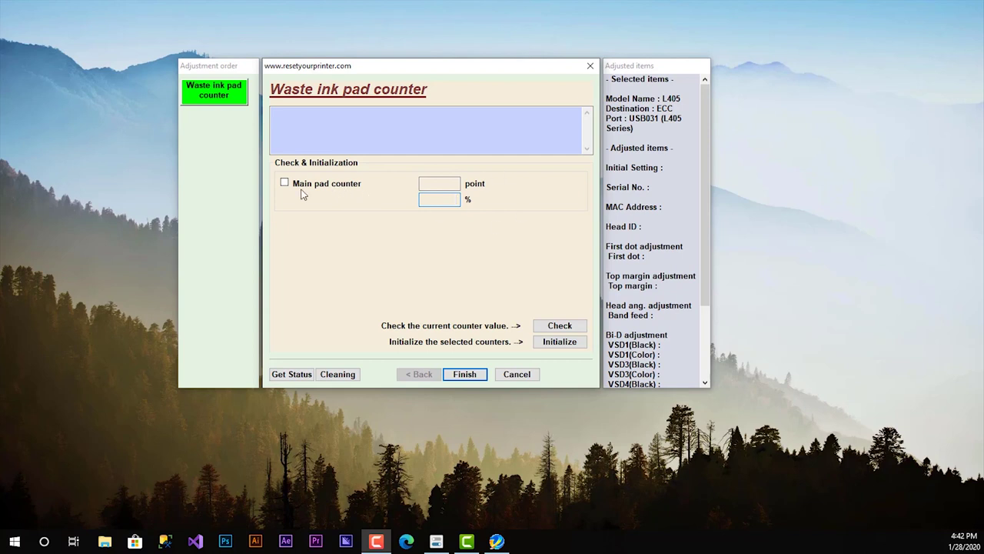
Check the main pad counter value again, then select the main pad counter and initialize it.
left_click(560, 326)
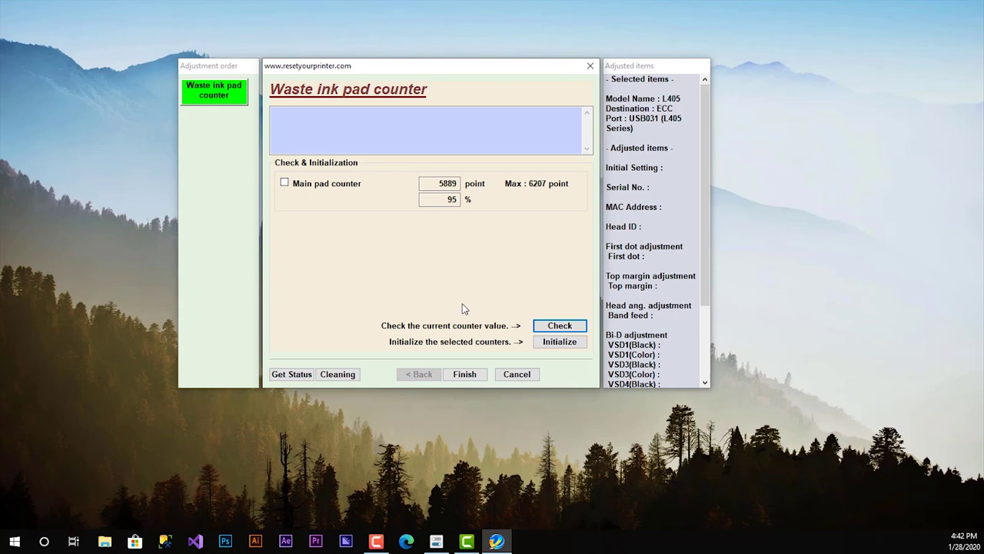
left_click(563, 345)
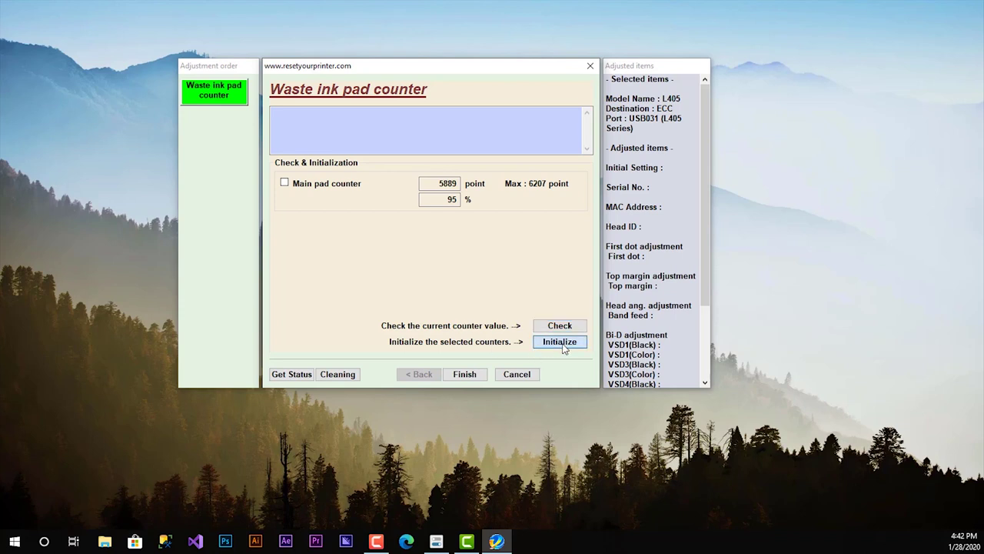
left_click(453, 258)
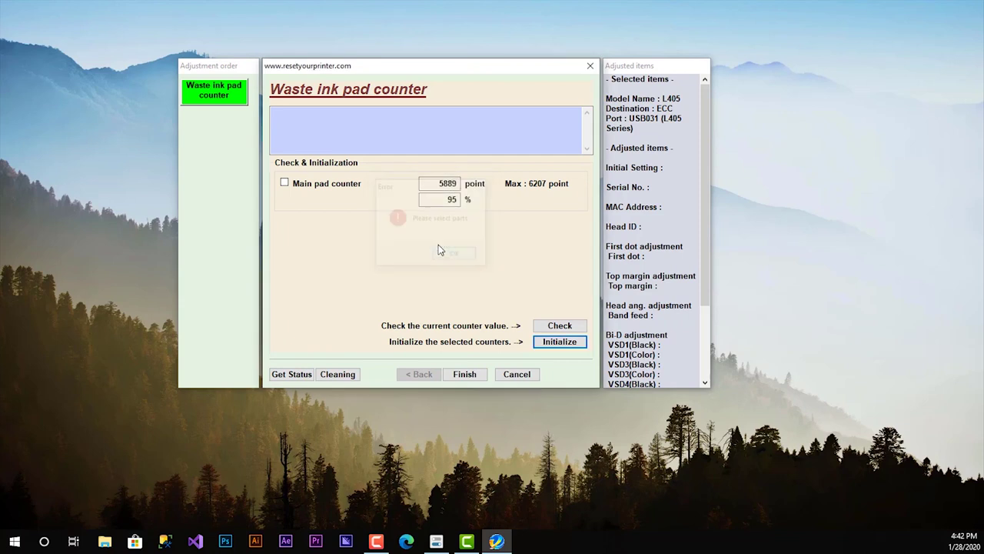
left_click(285, 183)
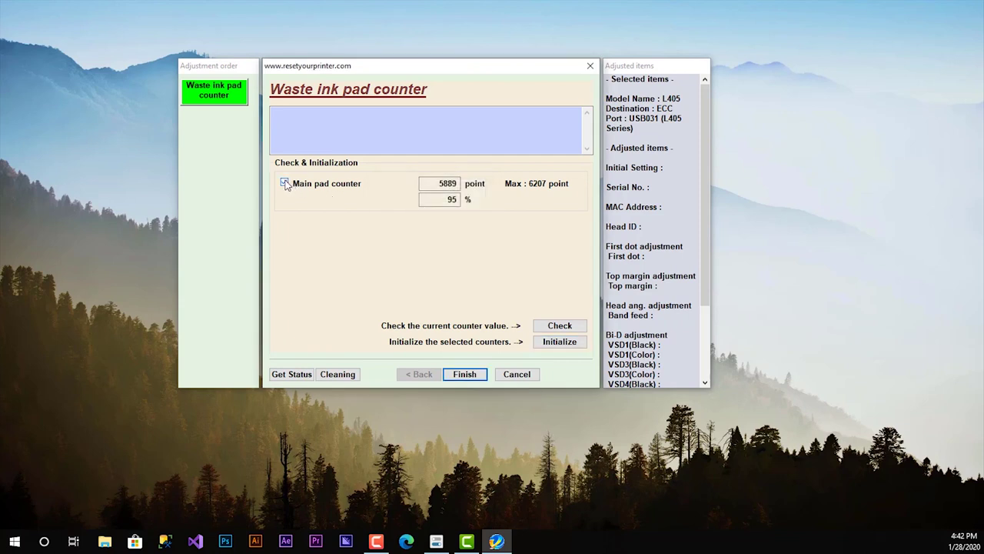
left_click(551, 343)
left_click(464, 255)
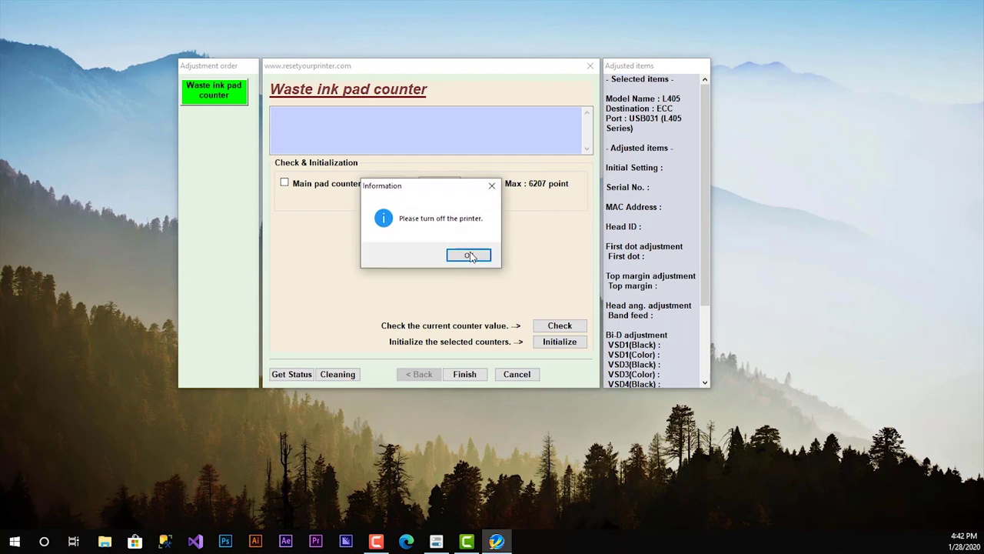
Acknowledge the printer power-off prompt and the notice about the initialized waste ink pad counter.
left_click(469, 255)
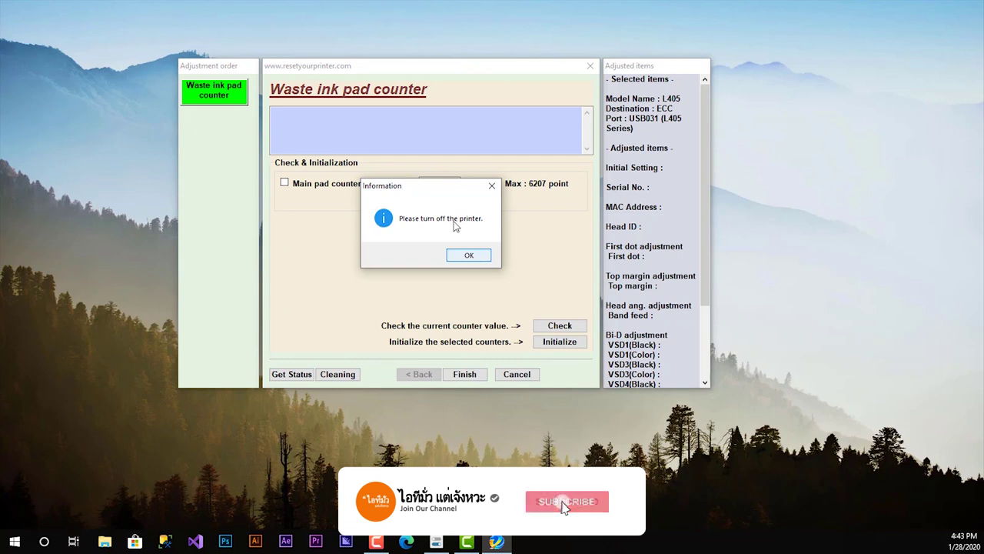
left_click(471, 255)
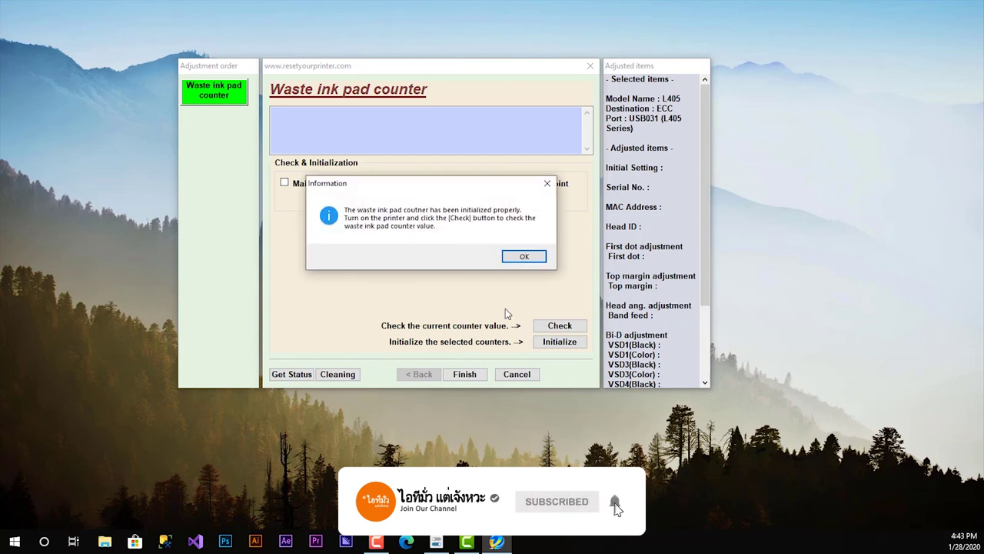
left_click(506, 259)
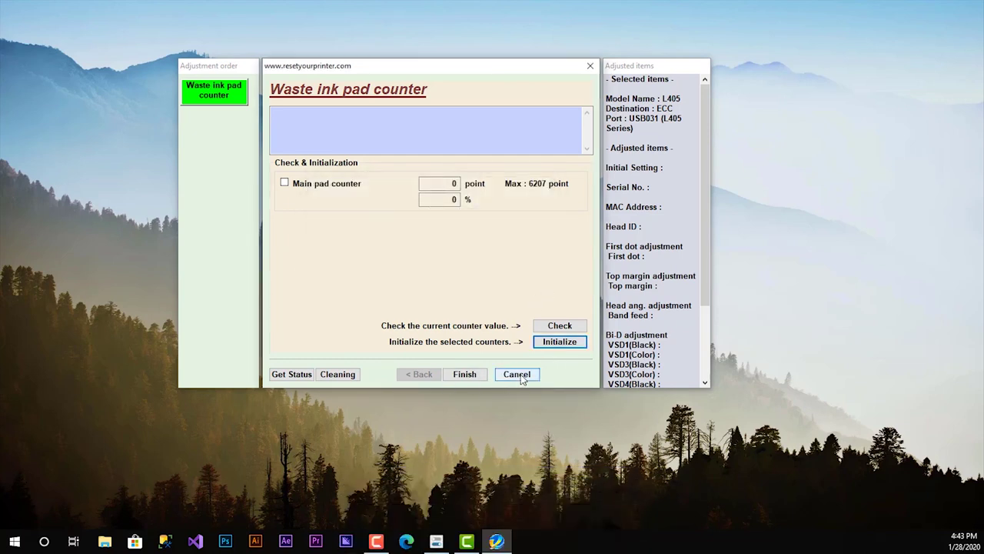
Finish the waste ink pad counter adjustment, return to the start window and quit the Adjustment Program.
left_click(475, 375)
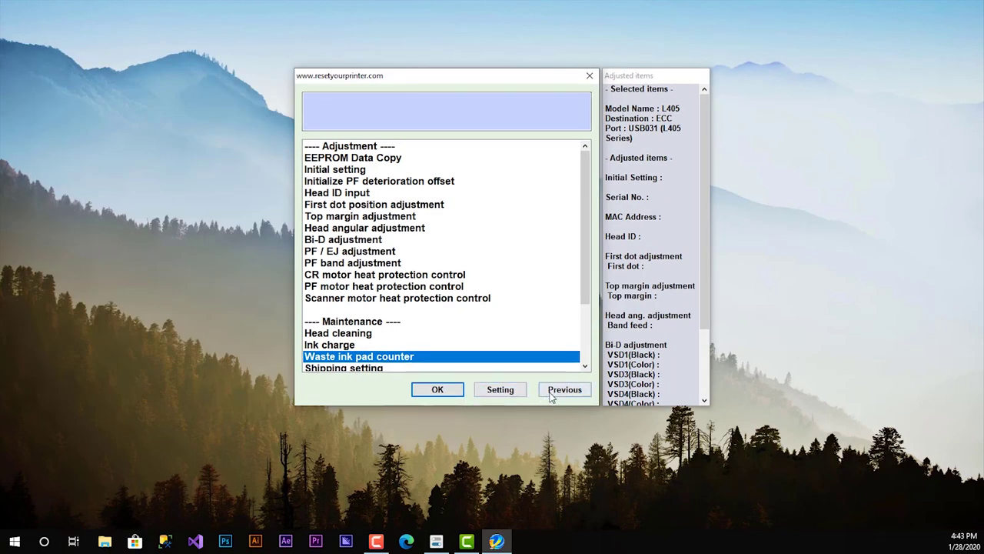
left_click(553, 392)
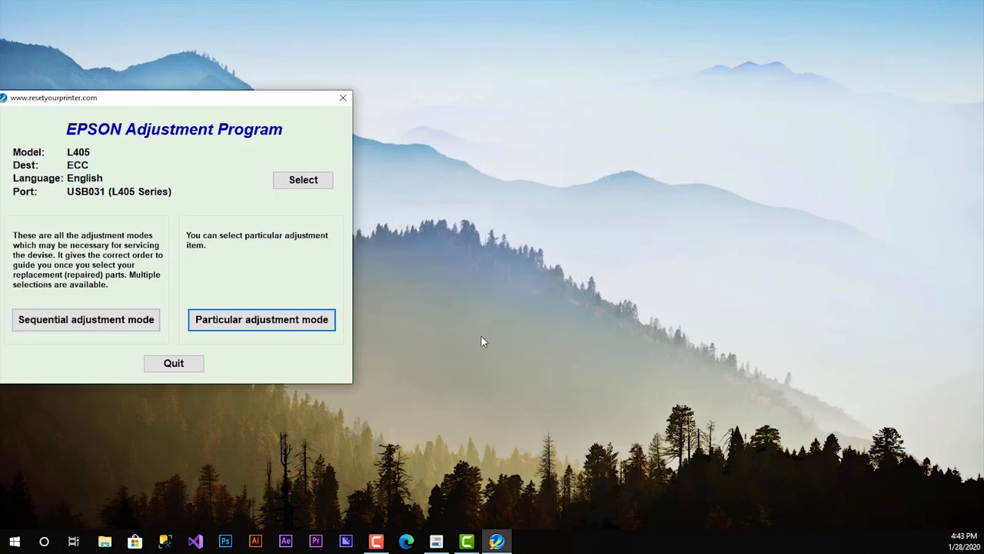
left_click(202, 365)
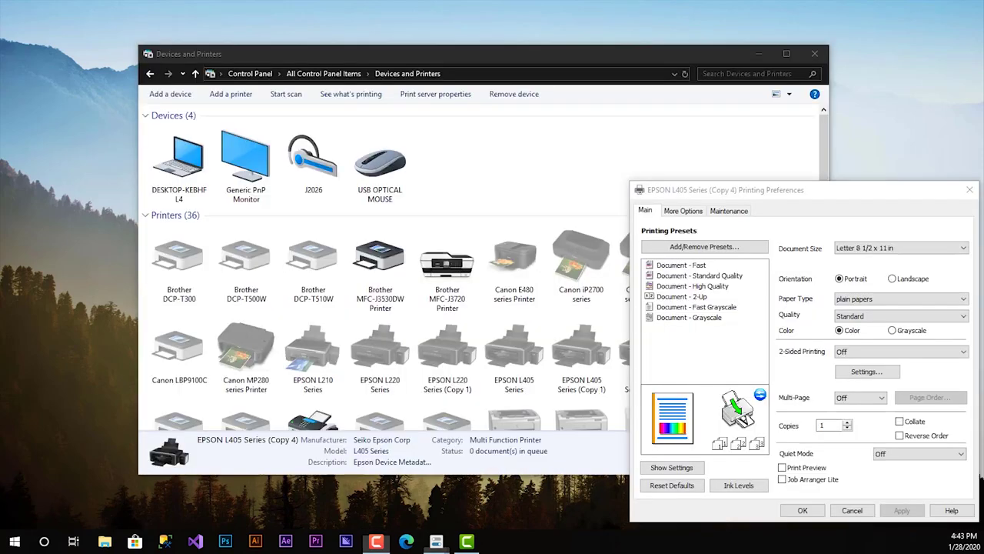
Open the maintenance utilities in the EPSON L405 Series (Copy 4) printing preferences and try to print a nozzle check pattern.
left_click_drag(792, 203, 466, 30)
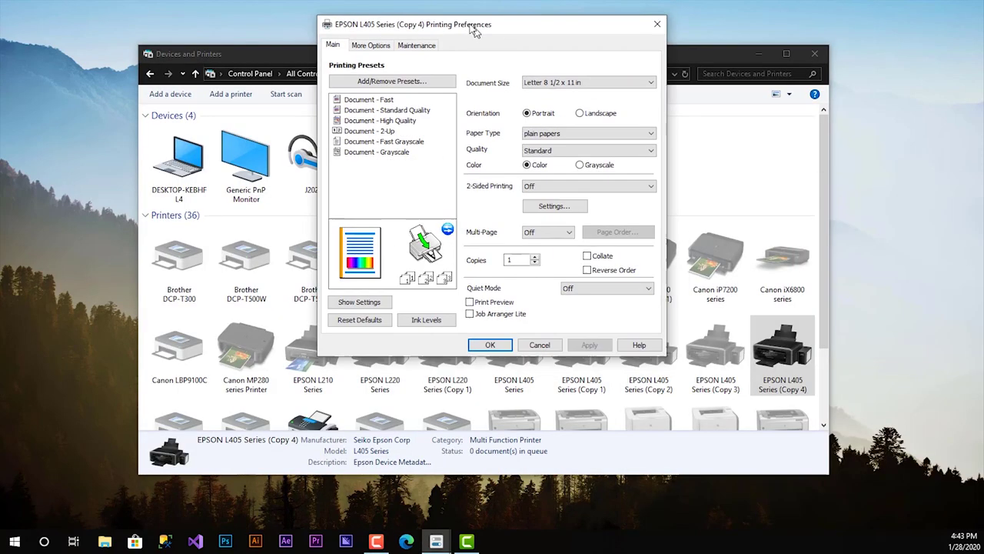
left_click(421, 41)
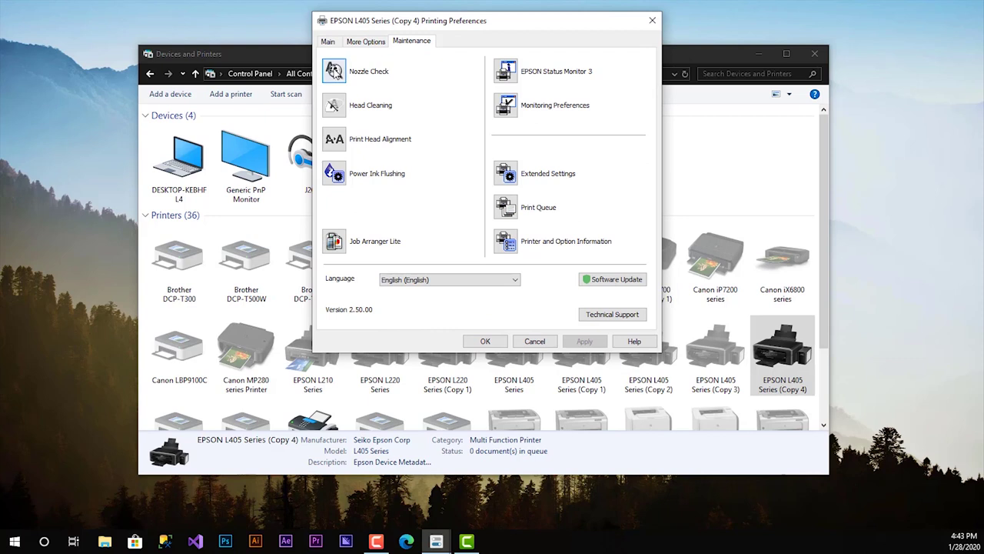
left_click(394, 242)
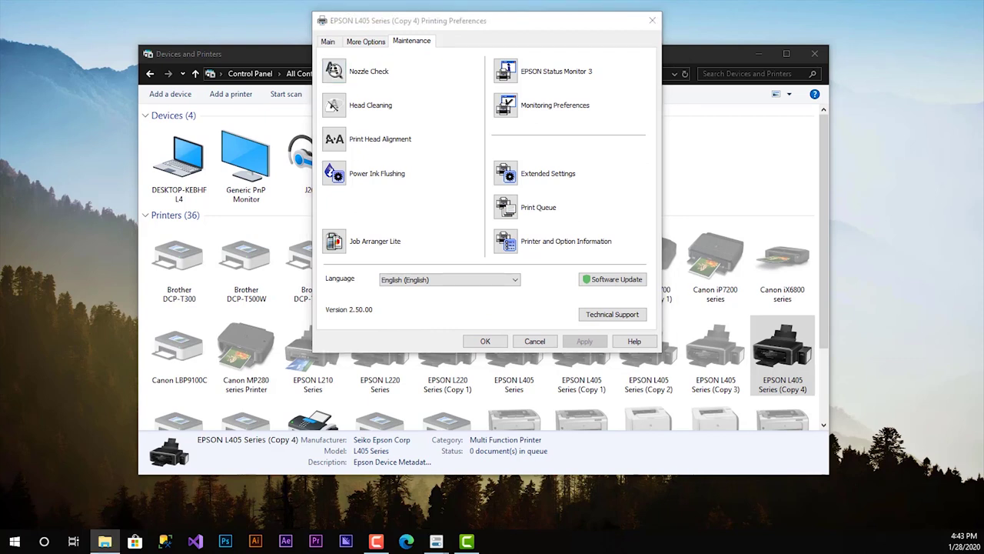
left_click_drag(279, 93, 303, 92)
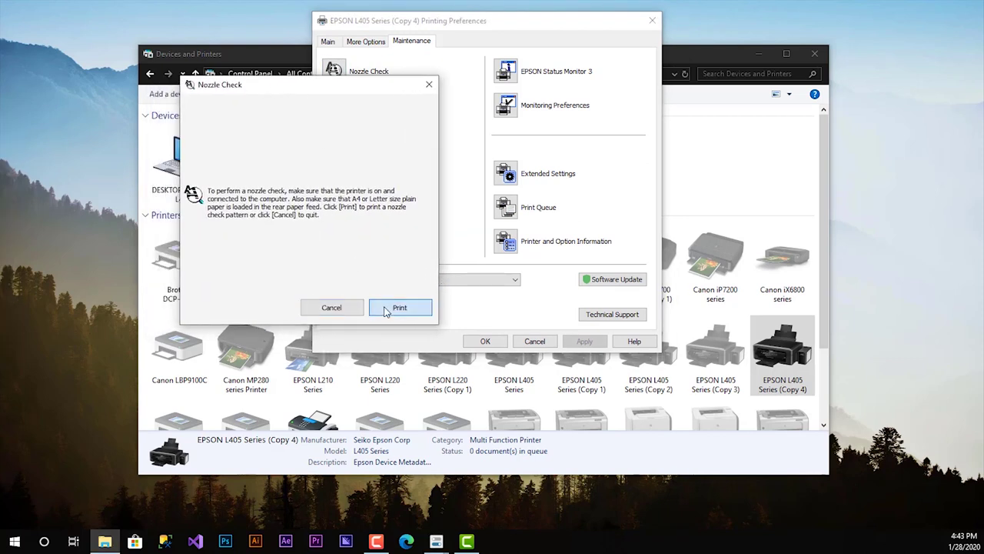
left_click(388, 306)
left_click_drag(334, 162, 412, 134)
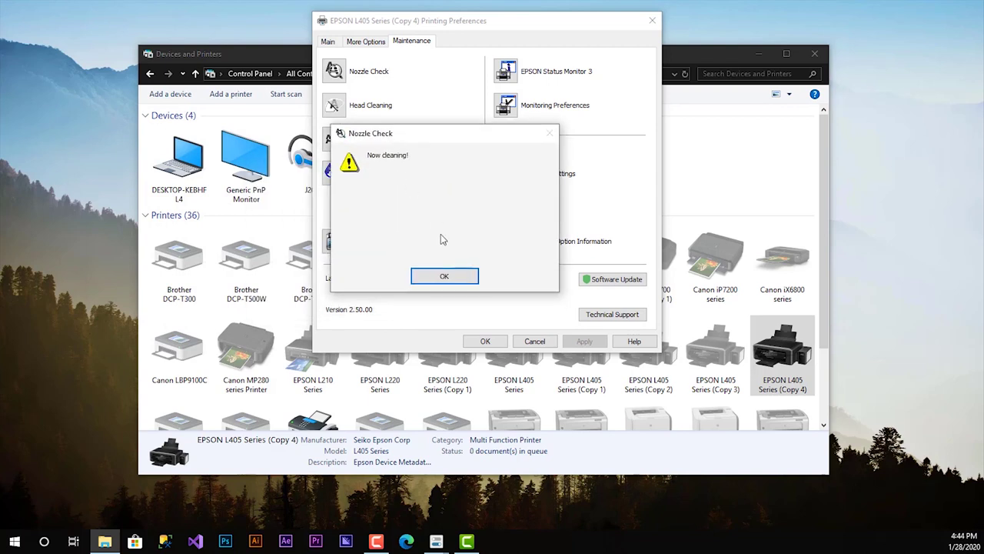
left_click(444, 276)
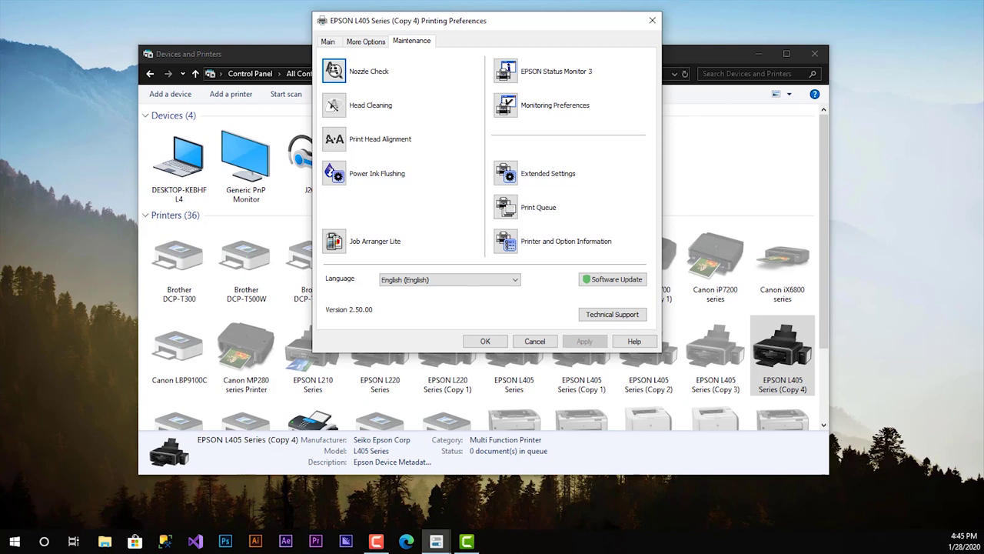
Run the Nozzle Check utility again and print its check pattern.
key("super+e")
left_click(336, 70)
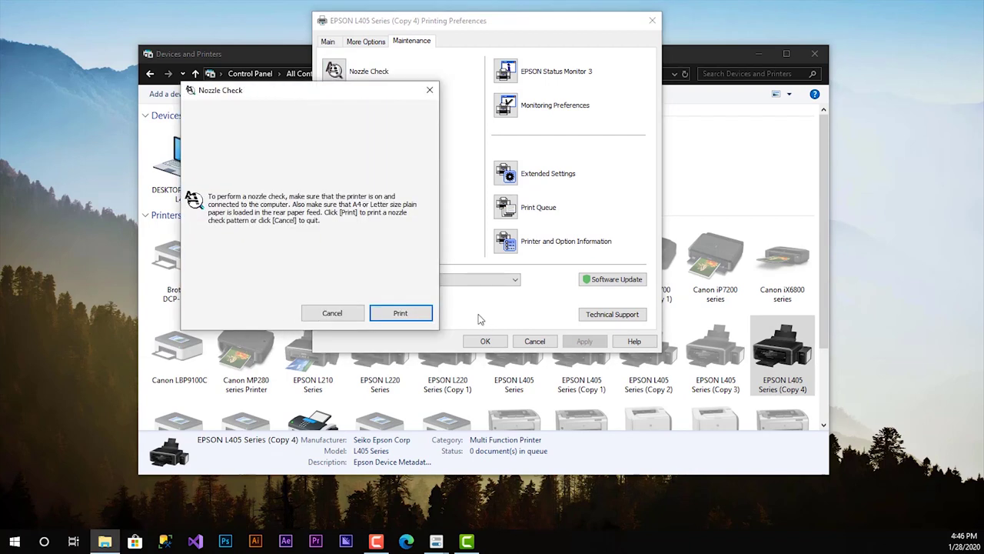
left_click(399, 314)
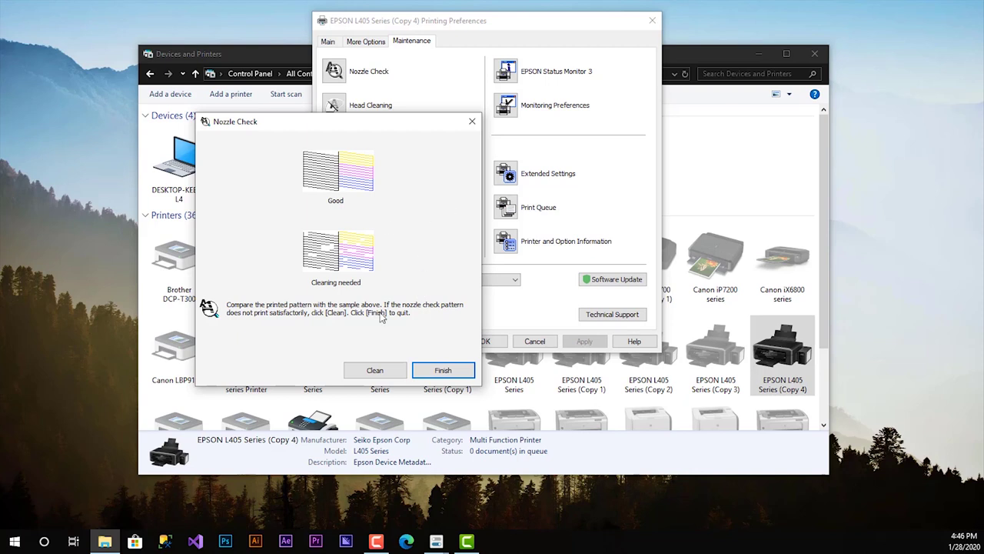
Start a print head cleaning from the nozzle check result, reposition its progress window and close Devices and Printers.
left_click(367, 371)
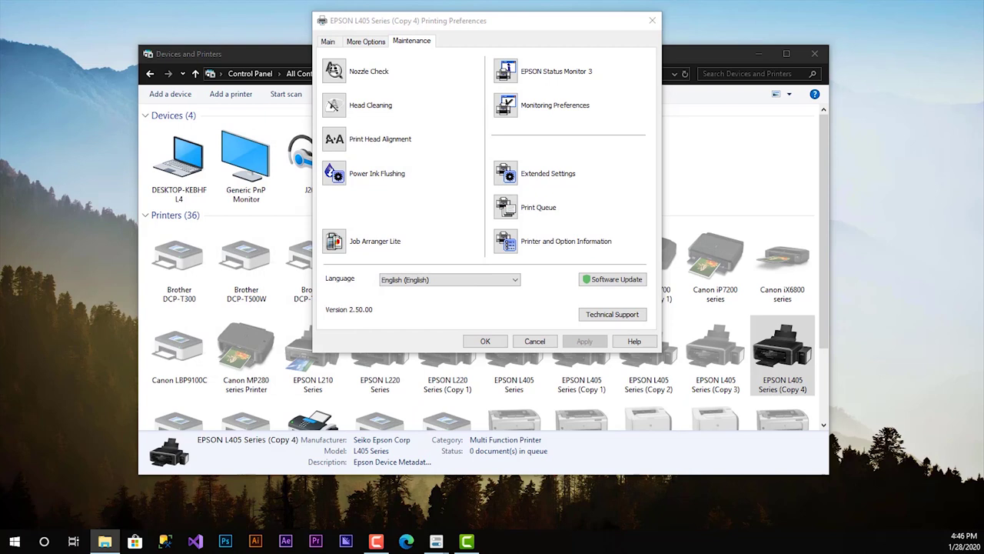
left_click(333, 104)
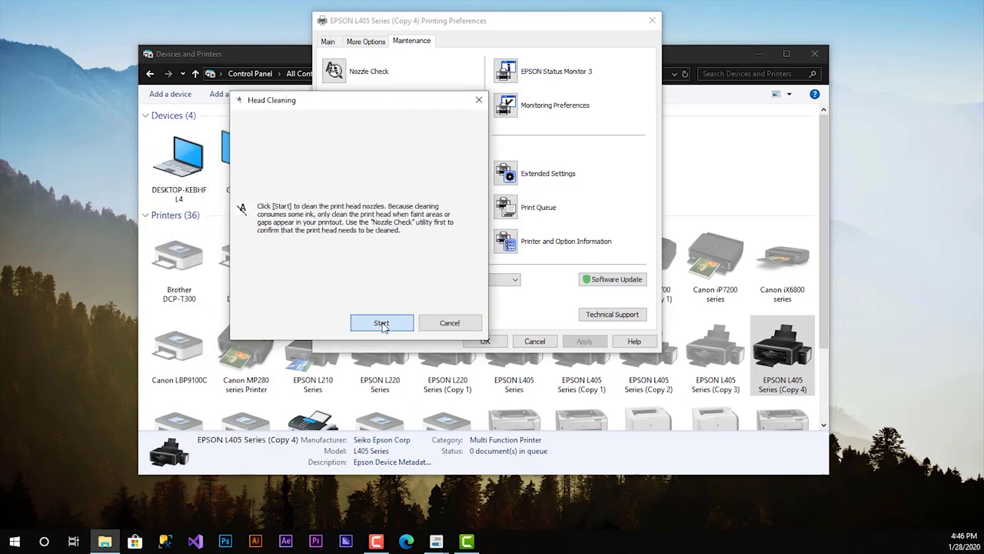
left_click(382, 323)
left_click_drag(222, 121, 468, 119)
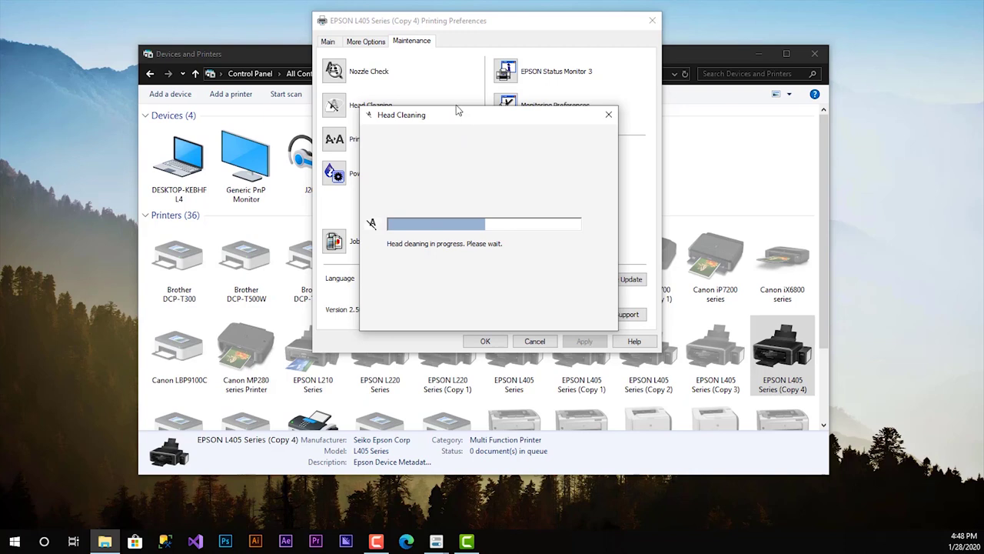
left_click_drag(459, 117, 457, 81)
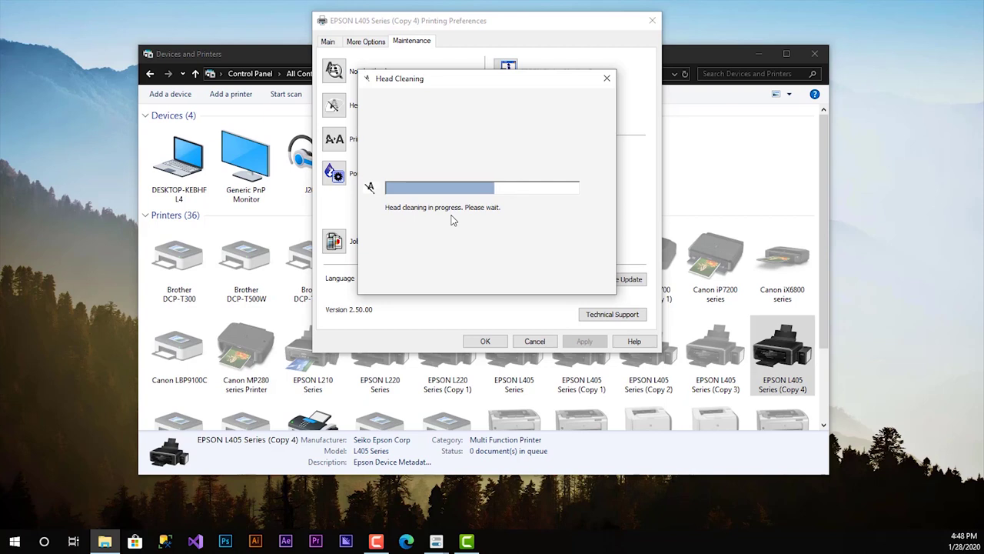
left_click(814, 53)
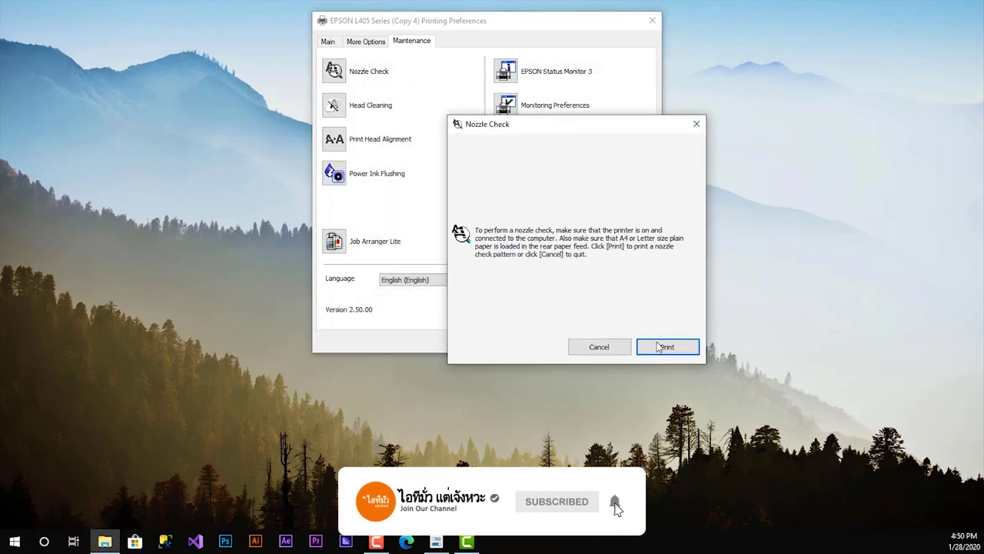
Print another nozzle check pattern and finish the check, then accept and close the printing preferences.
left_click(658, 347)
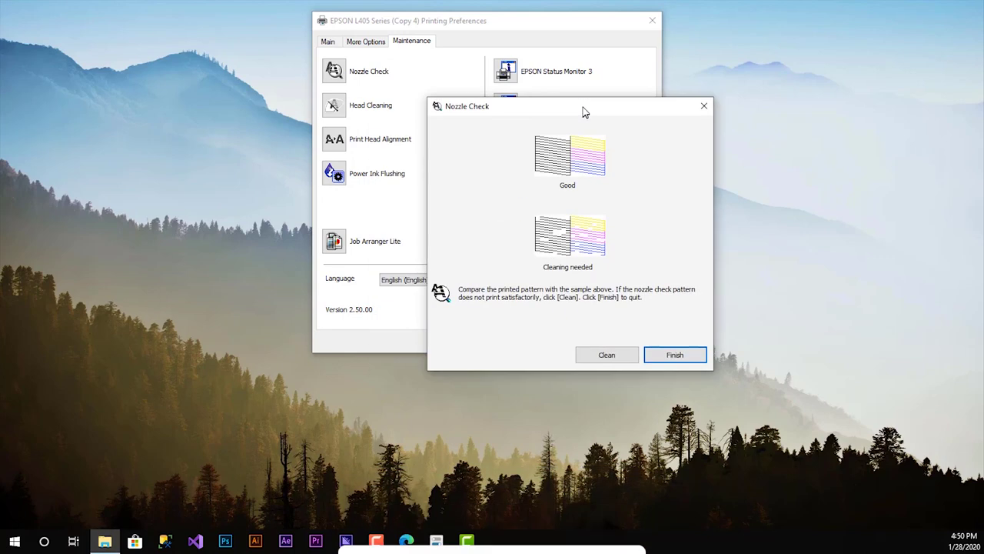
left_click_drag(584, 112, 464, 68)
left_click(569, 314)
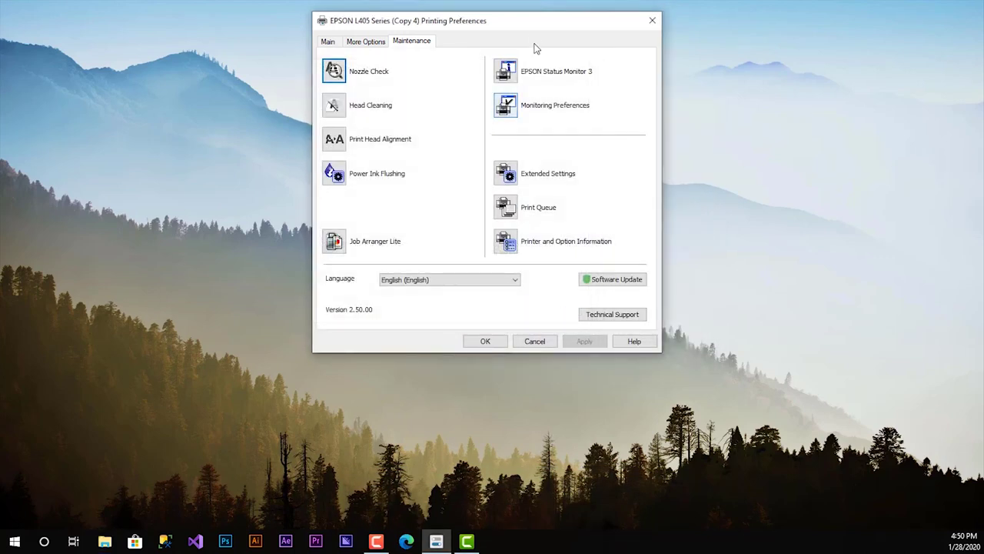
left_click_drag(500, 23, 585, 37)
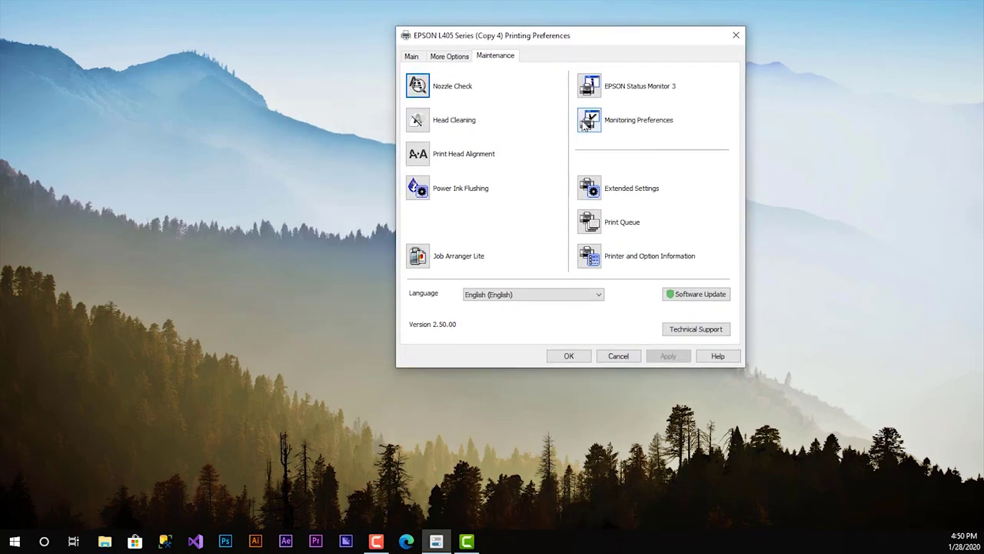
left_click(570, 357)
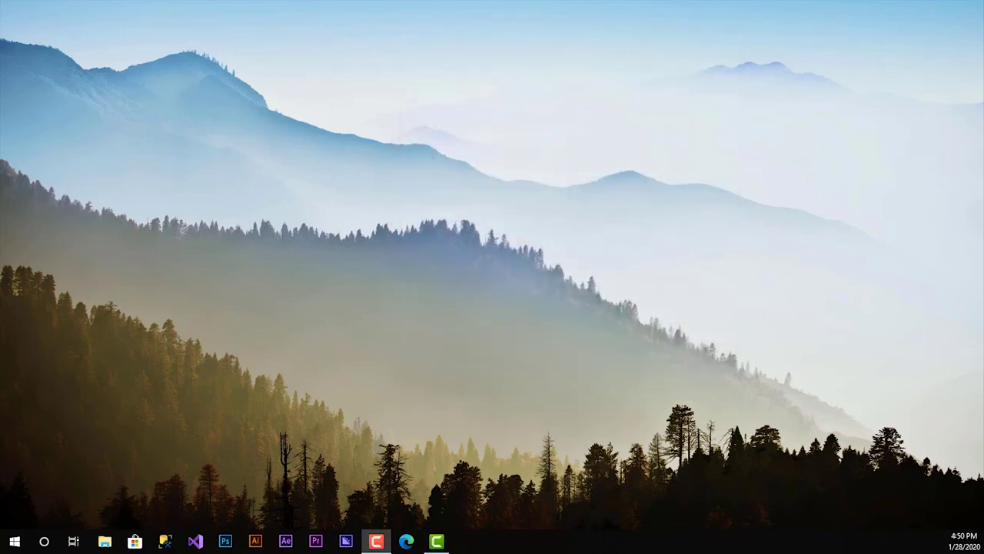